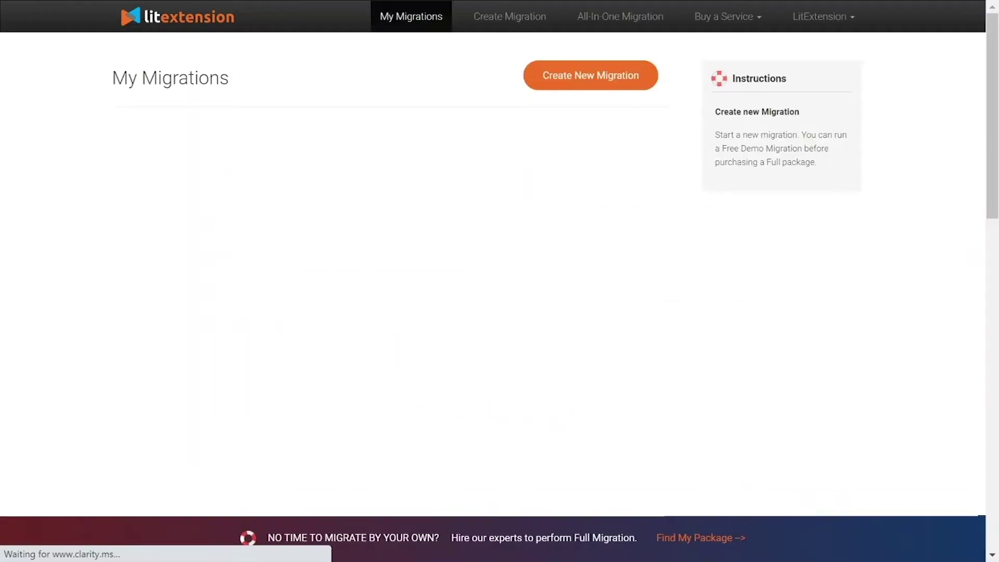
Create a new migration and choose WpEstore as the Source Cart Type.
click(572, 86)
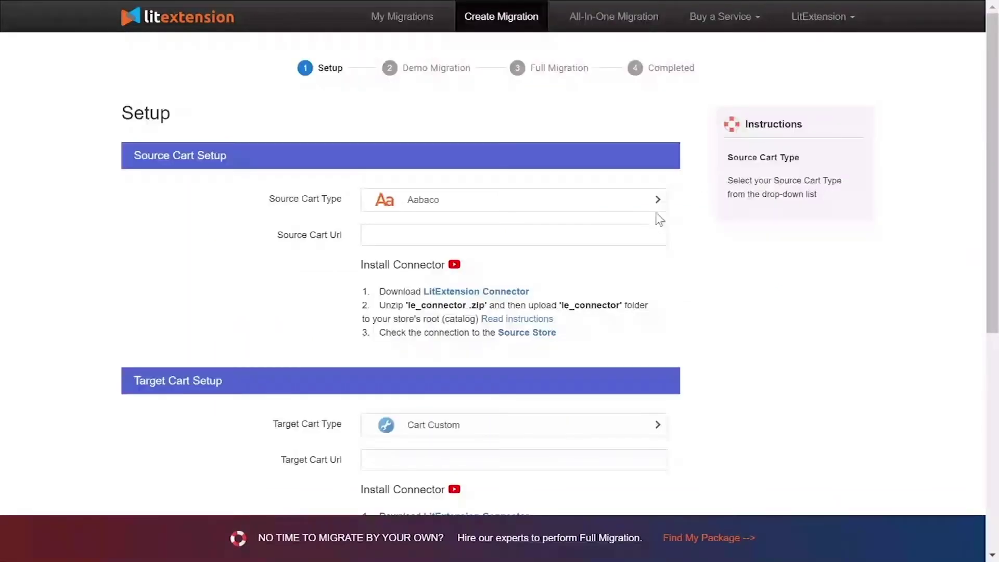
click(581, 216)
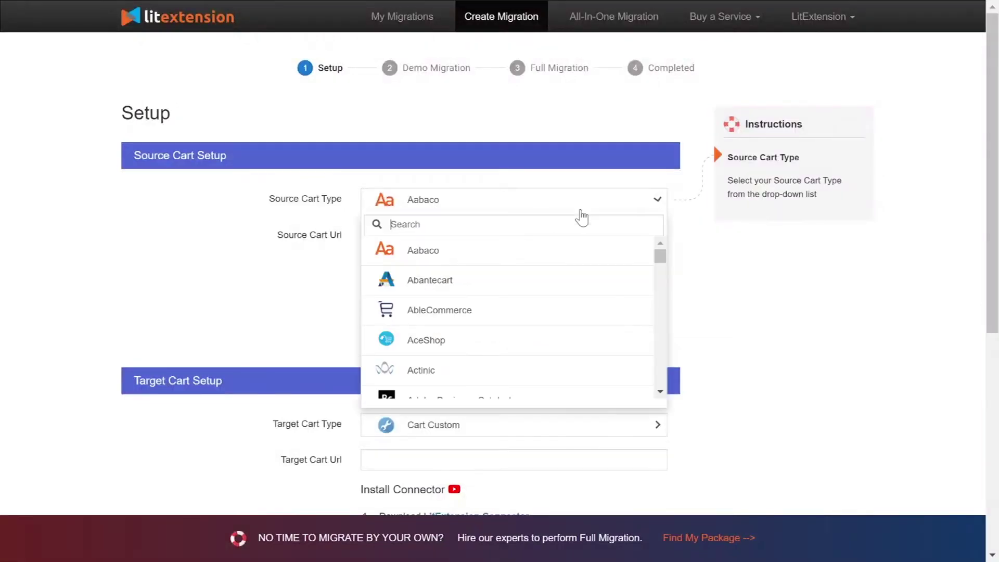
text(wpe)
click(565, 304)
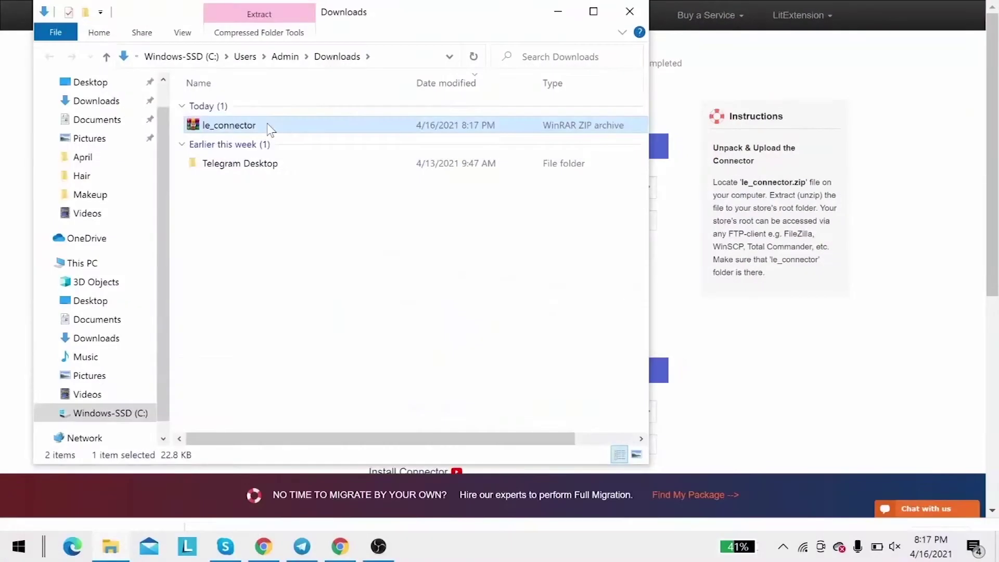
Extract le_connector.zip into a le_connector folder in Downloads.
right_click(266, 126)
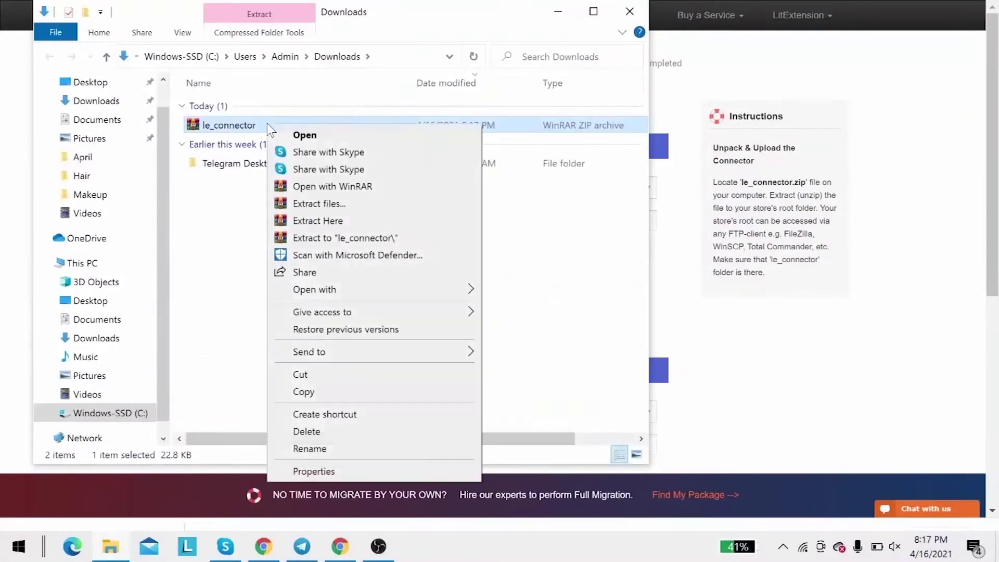
click(290, 222)
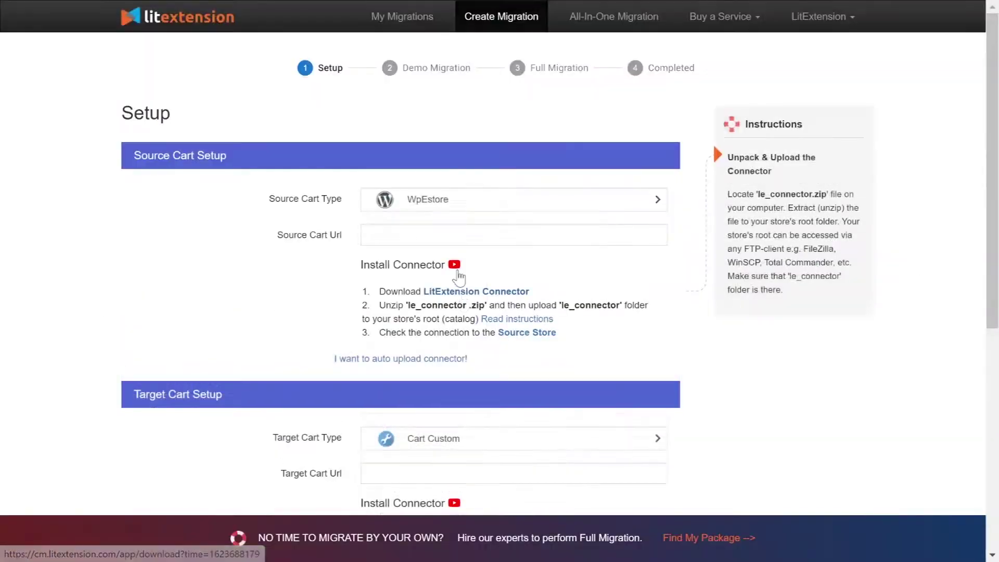
click(450, 264)
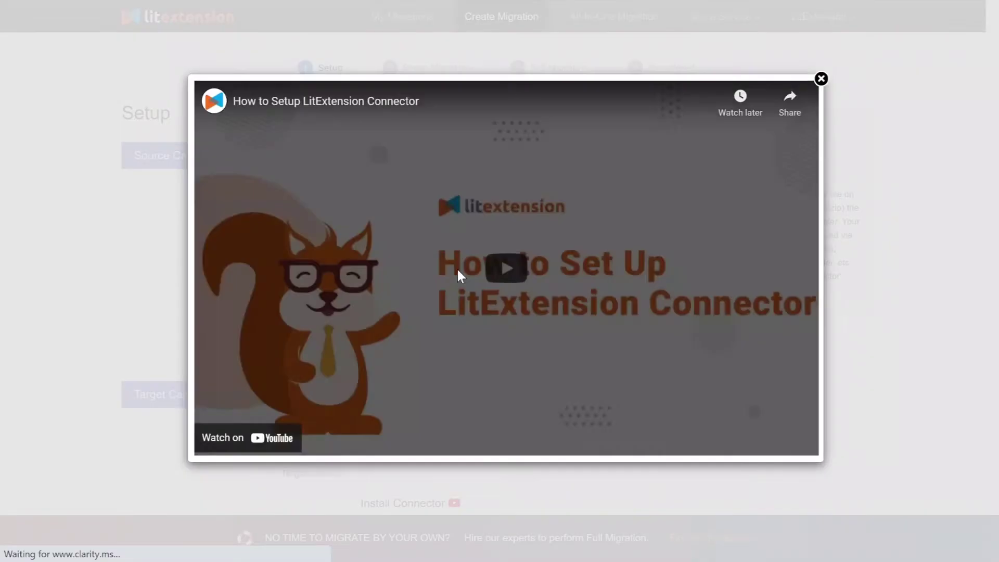
click(481, 283)
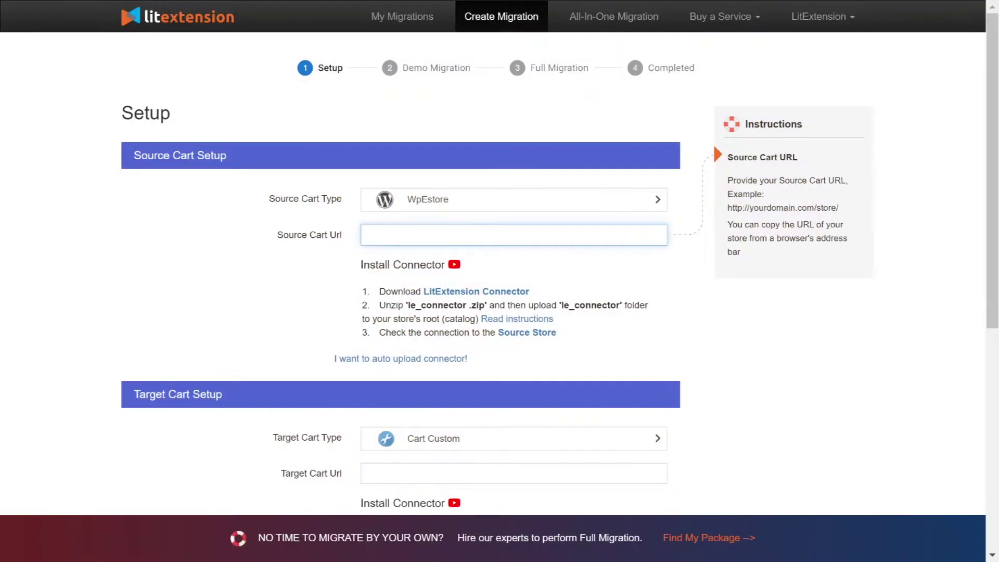
text(http://45.56.66.224/your_source_cart)
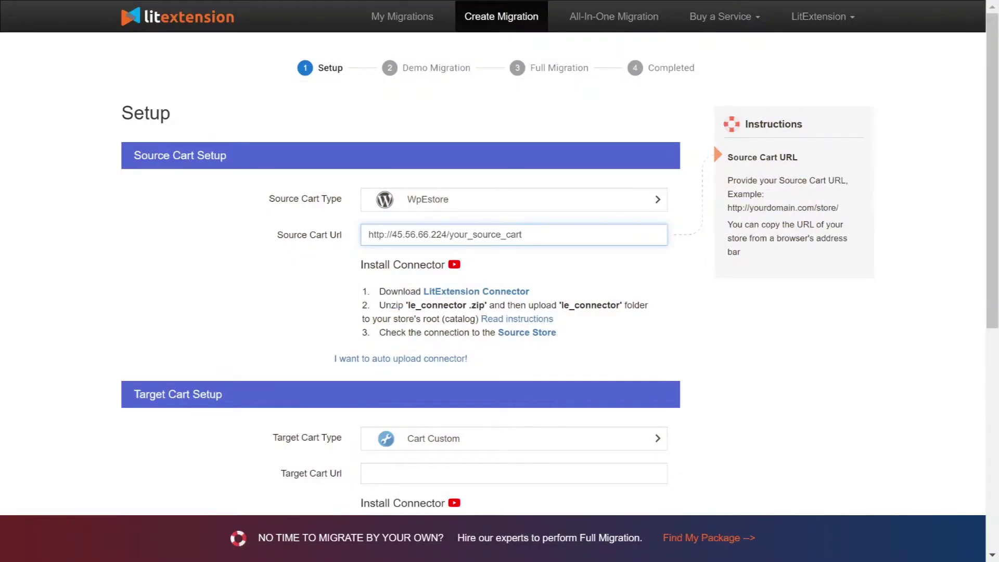
click(249, 269)
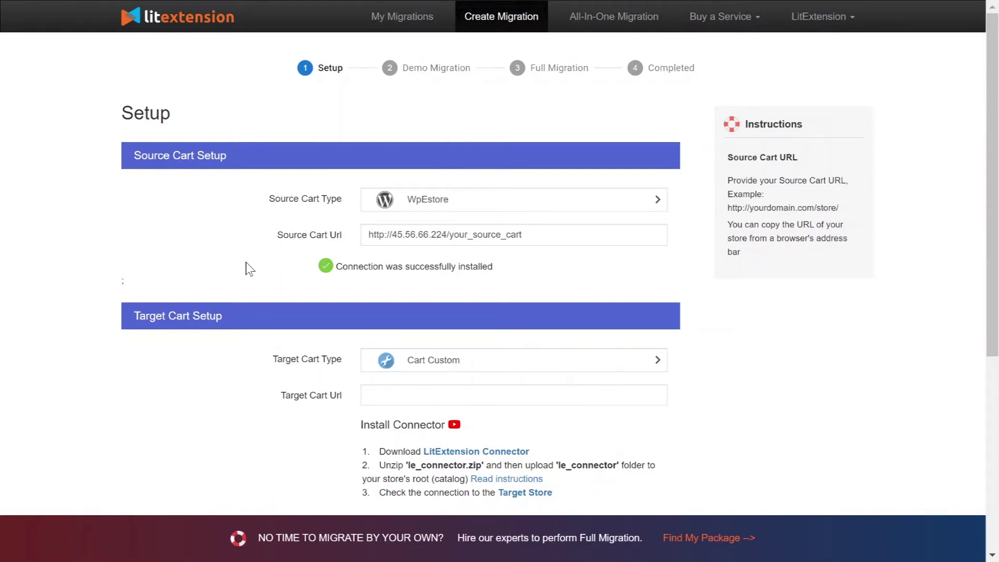
Set the Target Cart Type to Shopify.
scroll(250, 281, down, 3)
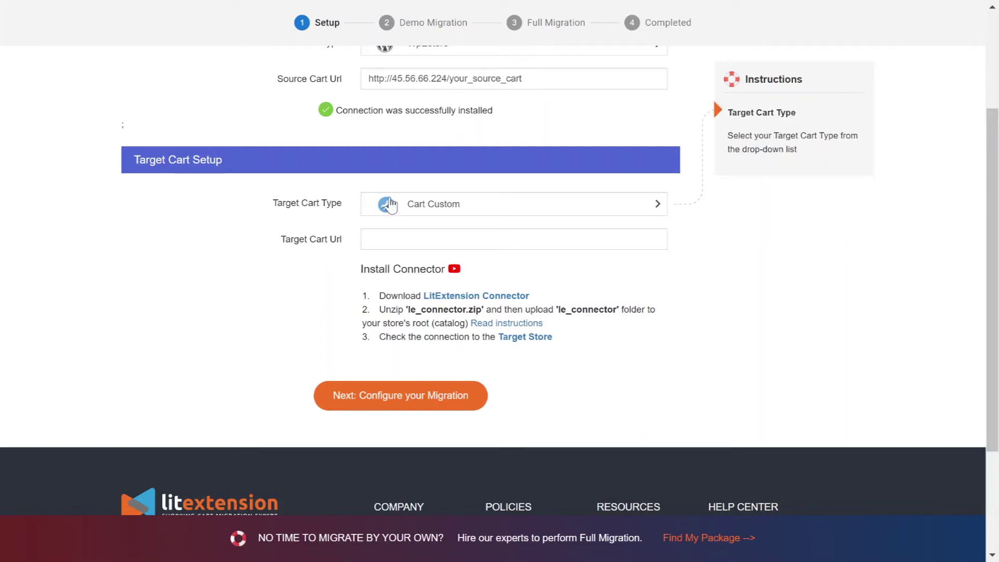
click(391, 204)
text(shopify)
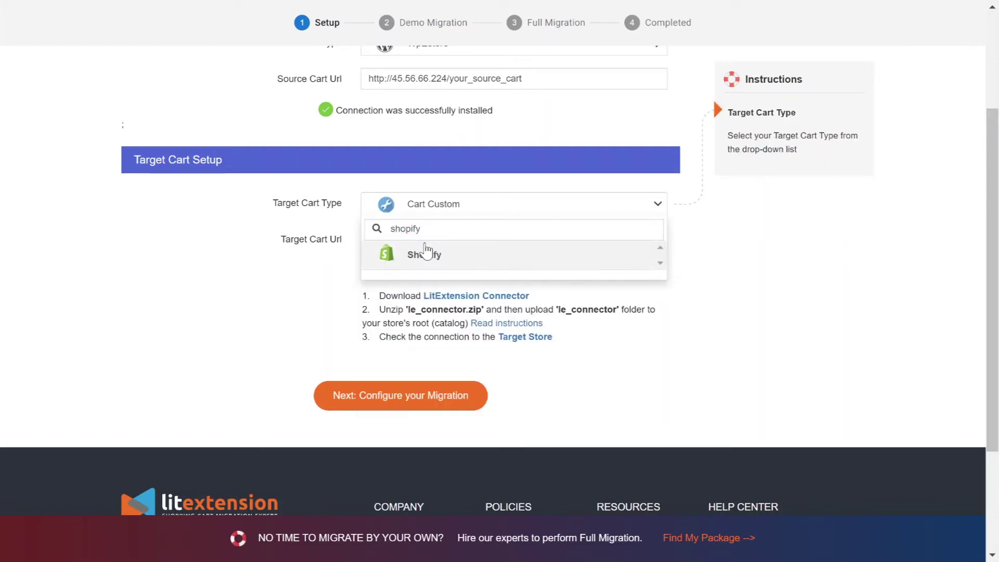
click(422, 254)
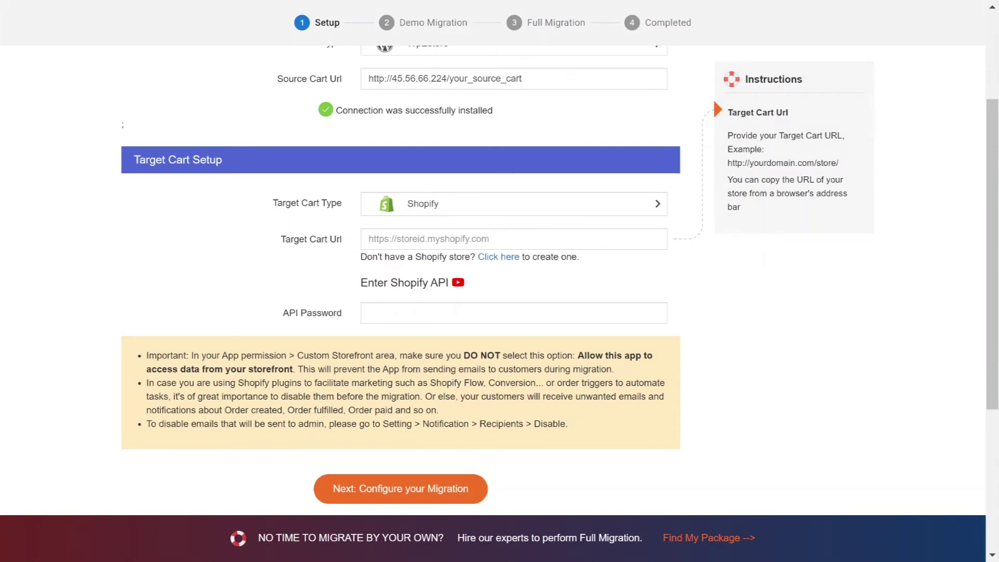
Play the Shopify API password video and begin the Shopify store login.
click(456, 282)
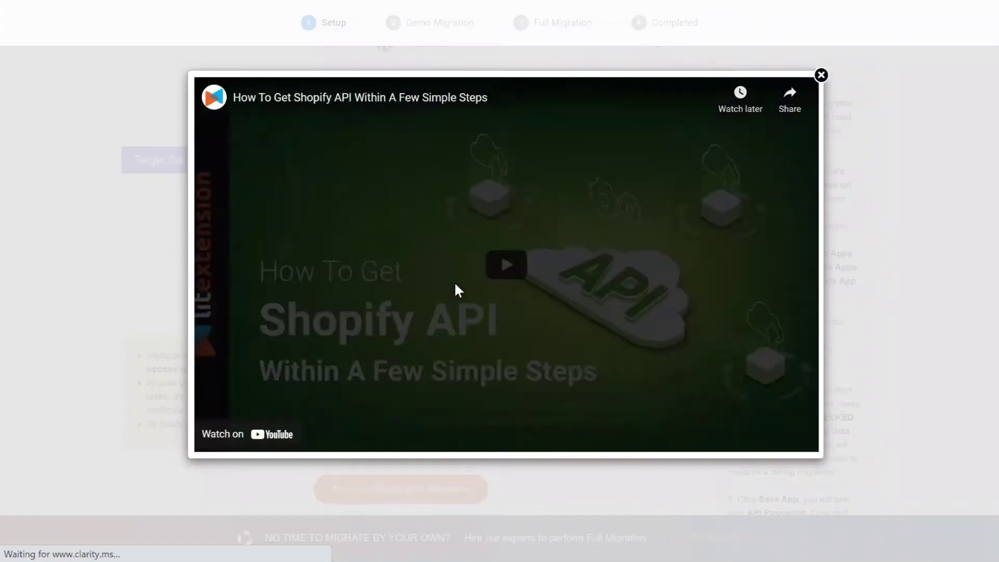
click(489, 275)
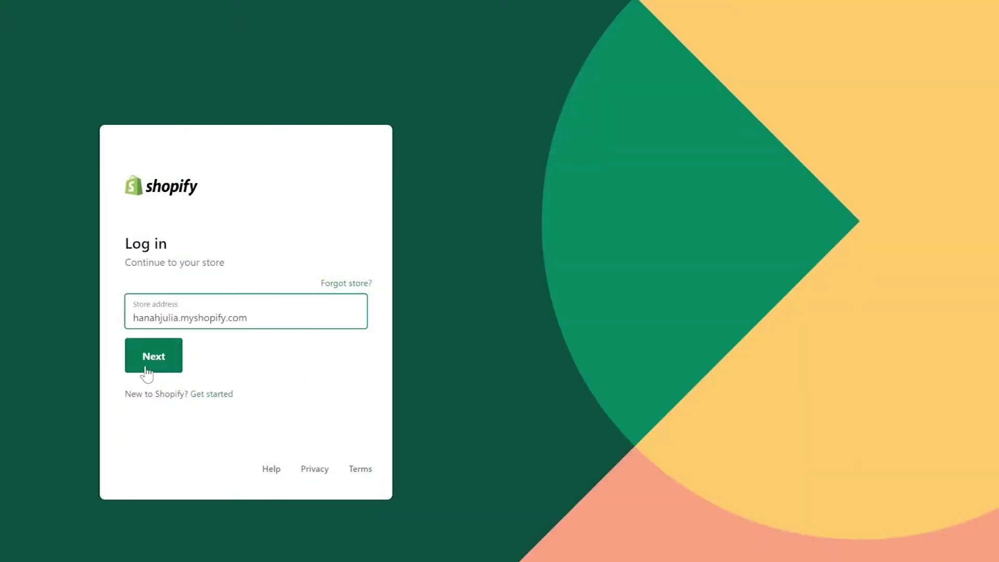
click(146, 374)
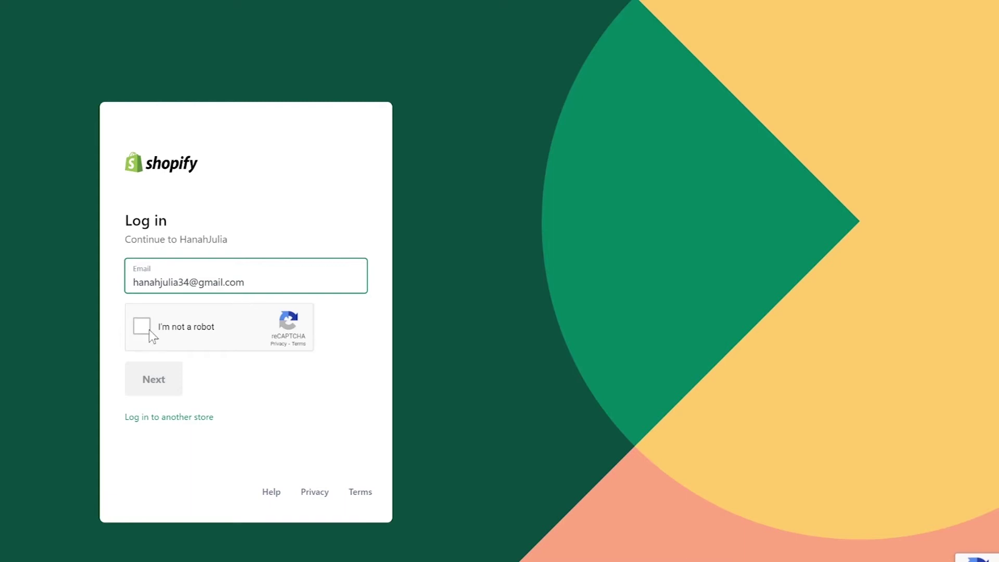
Sign in to the Shopify store, passing the not-a-robot check.
click(144, 328)
click(151, 378)
click(169, 364)
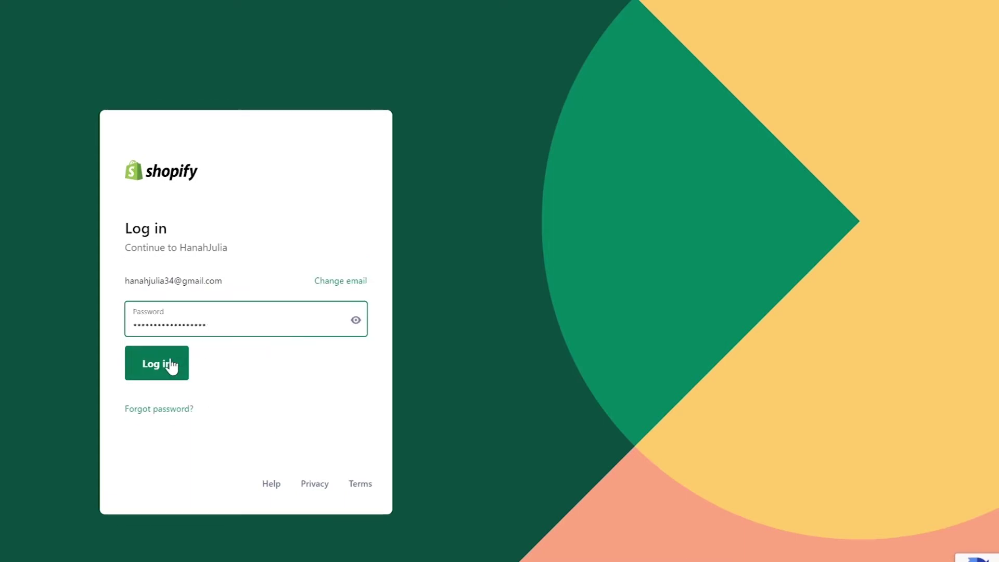
Create a private app named LitExtension and enter the emergency developer e-mail.
click(55, 245)
scroll(571, 59, down, 2)
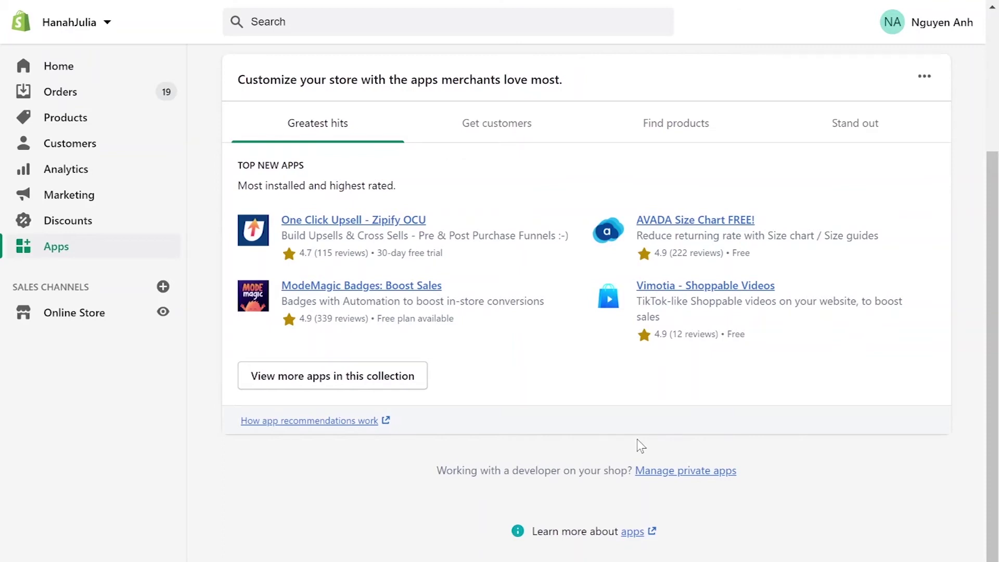
click(685, 470)
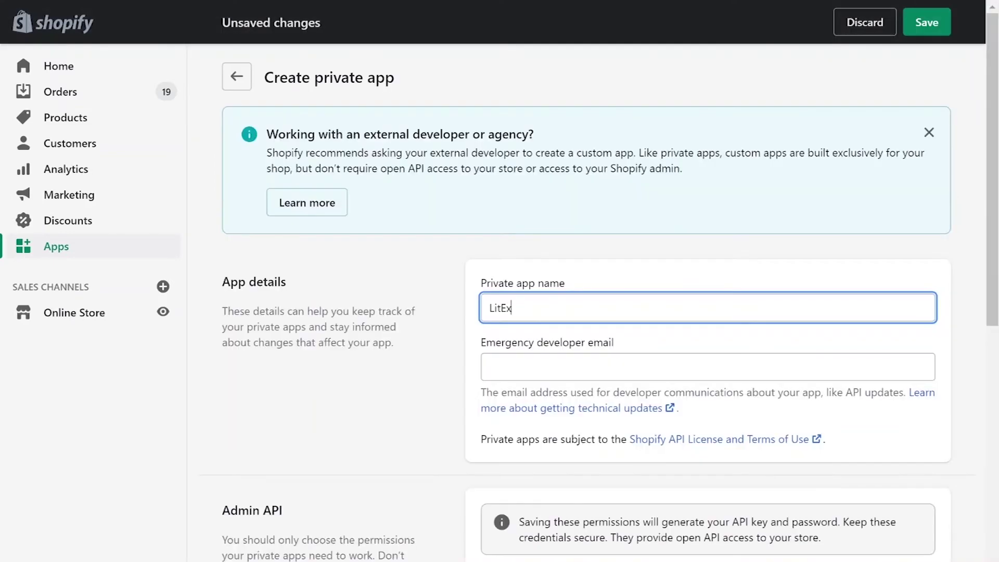
text(tension)
key(Tab)
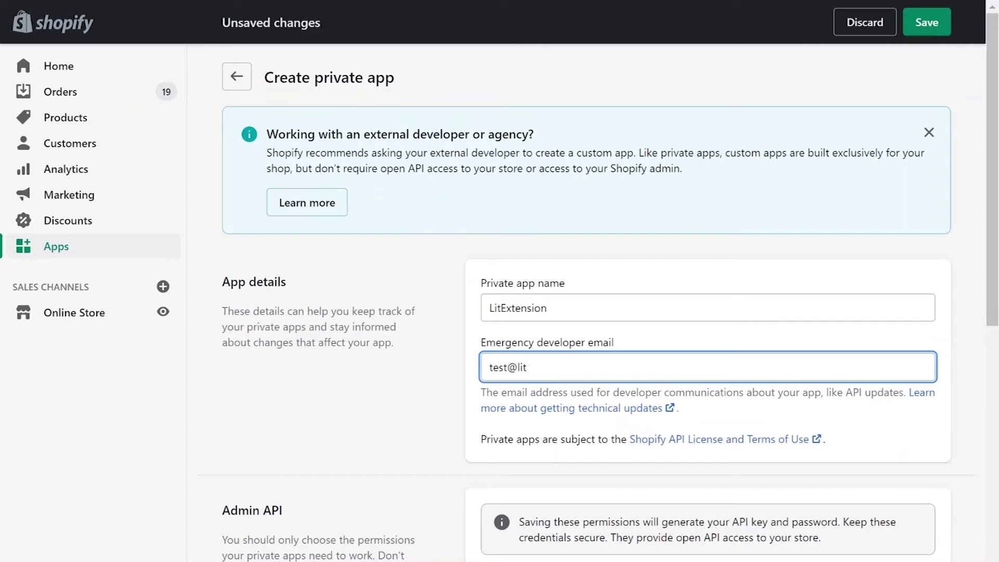
scroll(598, 302, down, 5)
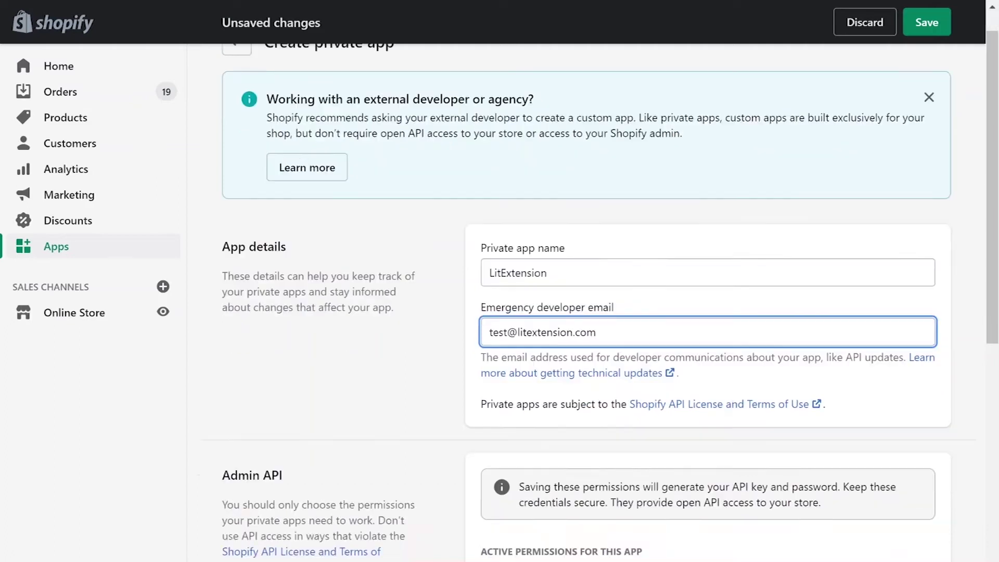
Give Analytics read access, Assigned fulfillment orders and Customers read-write, and set Discounts access.
click(647, 421)
click(870, 442)
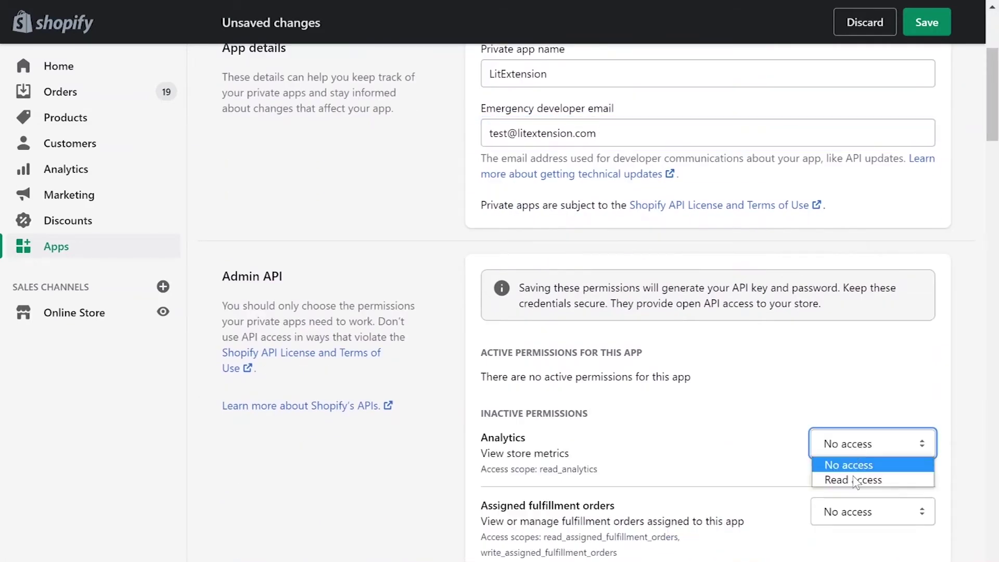
click(851, 479)
scroll(879, 364, down, 6)
click(873, 199)
click(860, 244)
click(873, 283)
click(860, 334)
click(872, 428)
click(860, 477)
scroll(864, 313, down, 8)
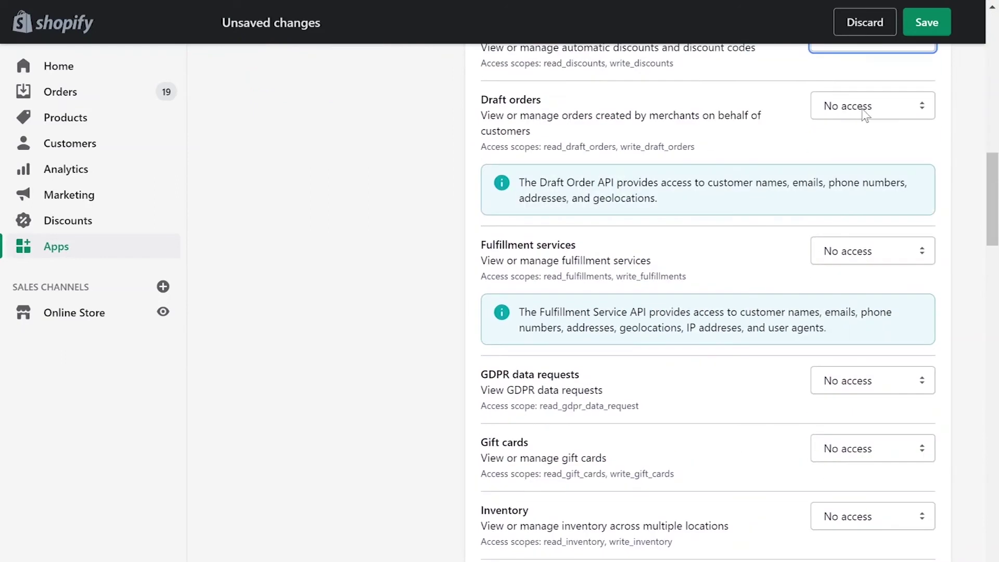
Give Draft orders, Fulfillment services, Gift cards, Inventory, Legal policies read-write; GDPR and Locations read.
drag(873, 106, 861, 157)
click(873, 251)
click(860, 302)
drag(873, 381, 853, 416)
drag(874, 454, 873, 500)
scroll(877, 475, down, 7)
click(873, 126)
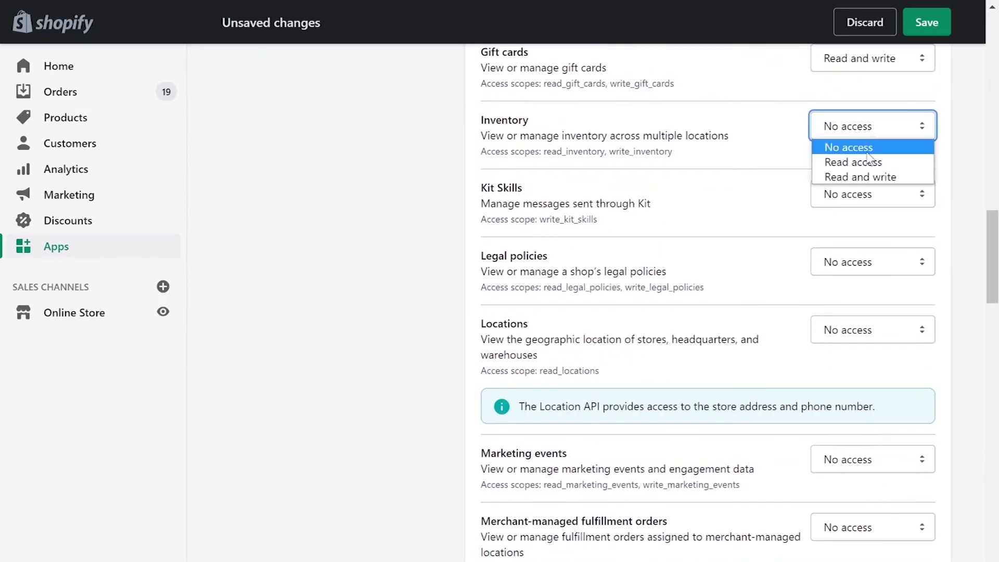
click(872, 176)
drag(873, 194, 872, 314)
click(873, 329)
click(875, 367)
scroll(874, 367, down, 6)
Give Marketing events, Merchant-managed fulfillment orders, Price rules and Product listings read and write access.
drag(873, 148, 860, 194)
click(873, 215)
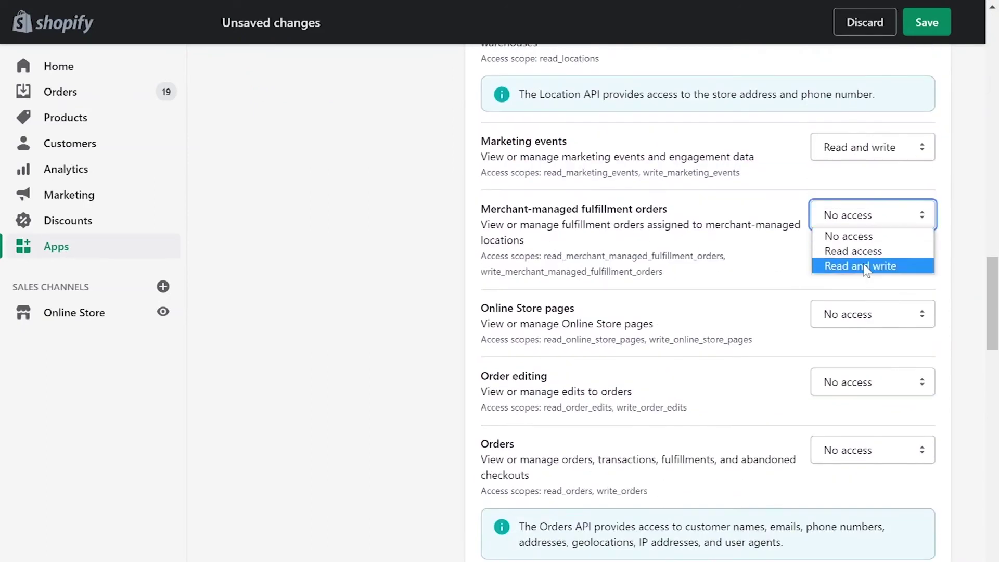
click(860, 264)
drag(873, 313, 864, 500)
scroll(864, 500, down, 9)
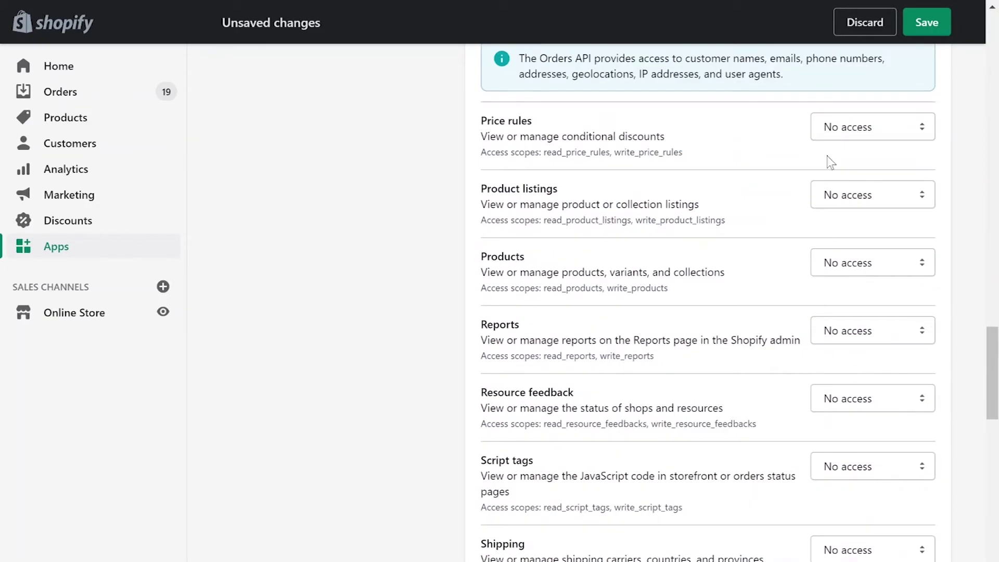
drag(872, 127, 861, 177)
click(872, 195)
click(861, 245)
drag(873, 262, 874, 450)
drag(875, 466, 884, 518)
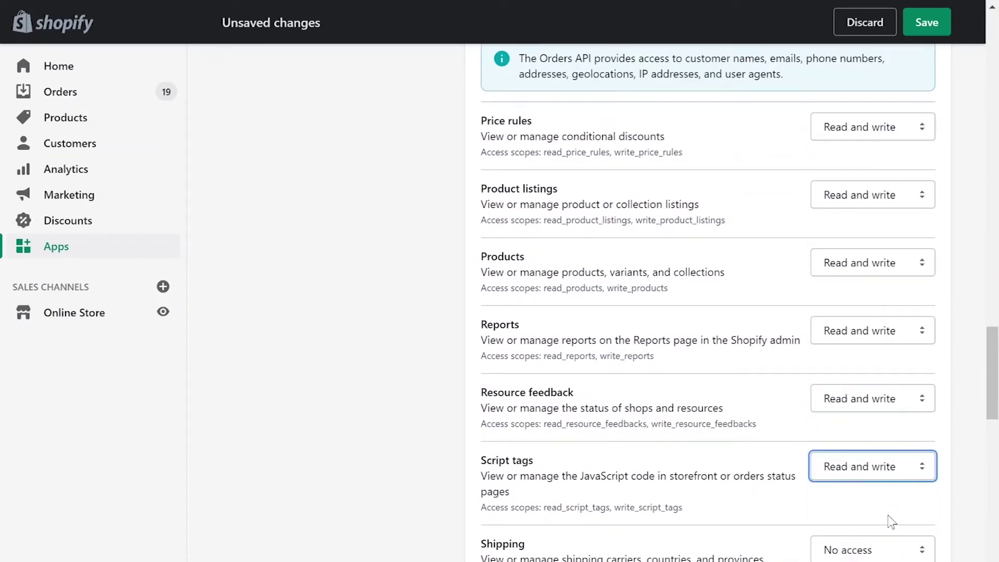
scroll(885, 518, down, 8)
Set Shop locale access and give the Shopify Payments scopes, including disputes, read access.
drag(874, 160, 880, 205)
click(873, 290)
click(860, 339)
drag(873, 357, 853, 393)
drag(875, 425, 854, 461)
click(872, 493)
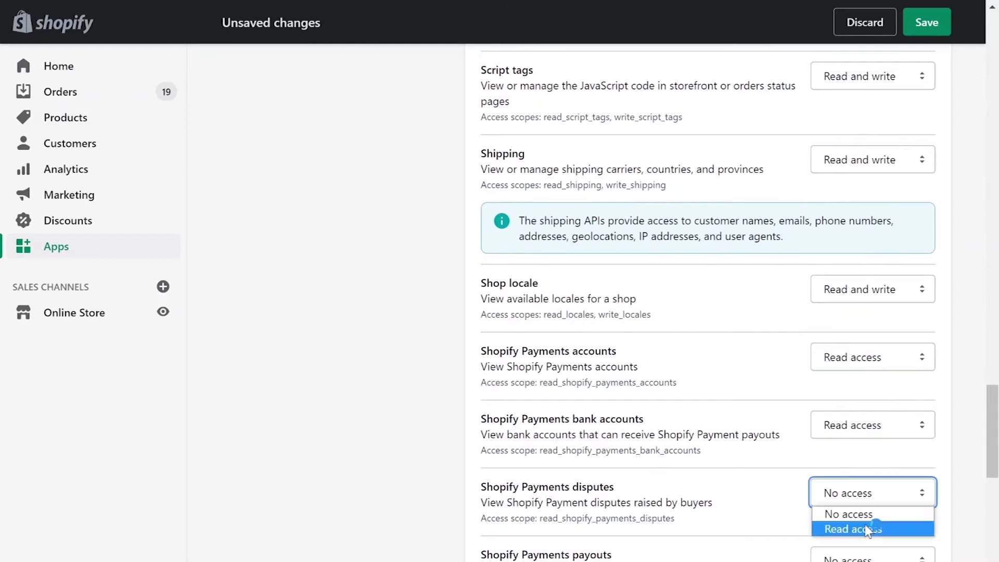
click(851, 529)
scroll(869, 457, down, 9)
Give Payouts read, Store content, Themes, Third-party fulfillment orders, Translations read-write, then save.
drag(873, 92, 853, 128)
drag(852, 164, 860, 214)
click(872, 290)
click(860, 342)
click(873, 358)
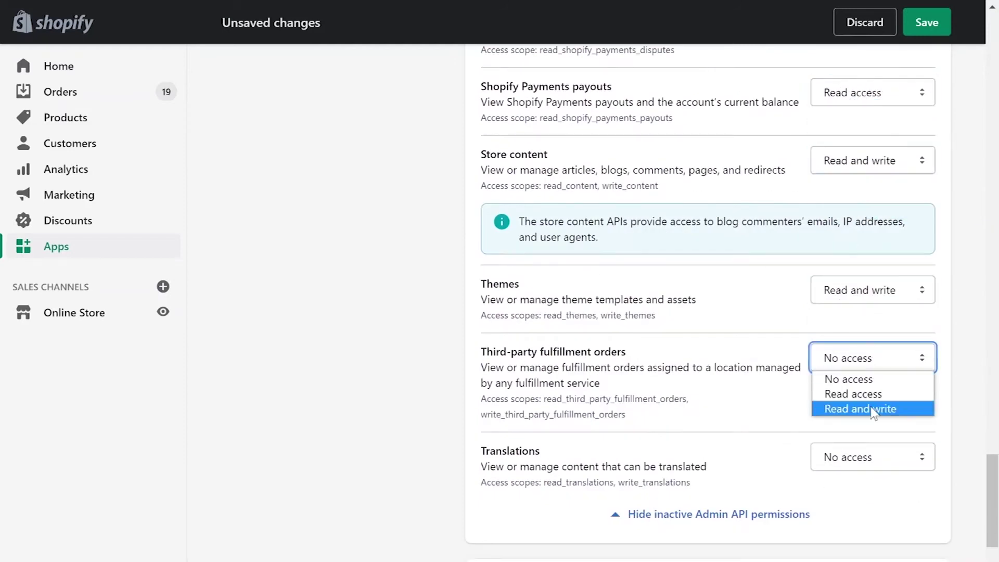
click(854, 409)
drag(873, 457, 877, 510)
scroll(471, 445, down, 7)
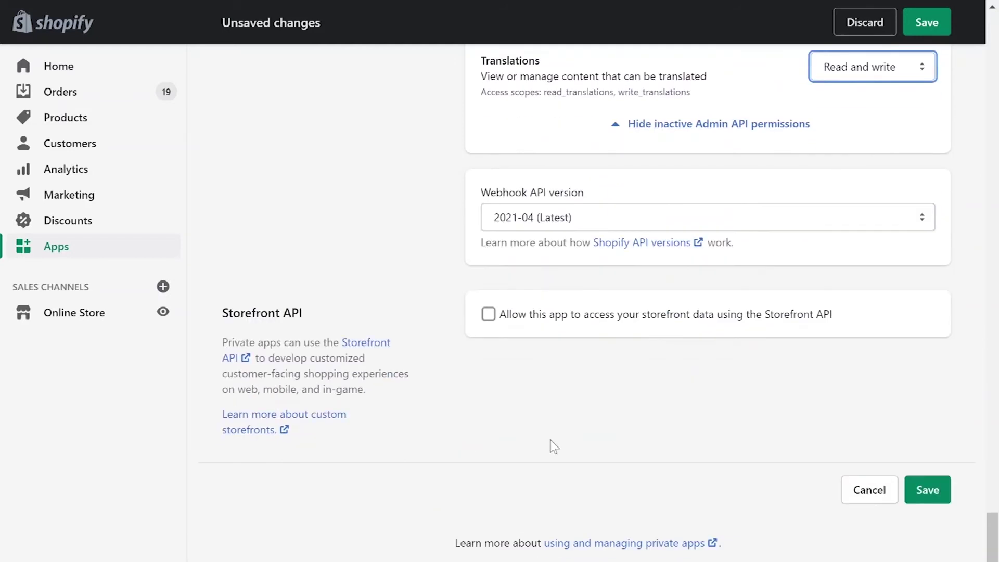
click(919, 497)
Confirm creating the app, reveal the Admin API password and copy it.
click(688, 429)
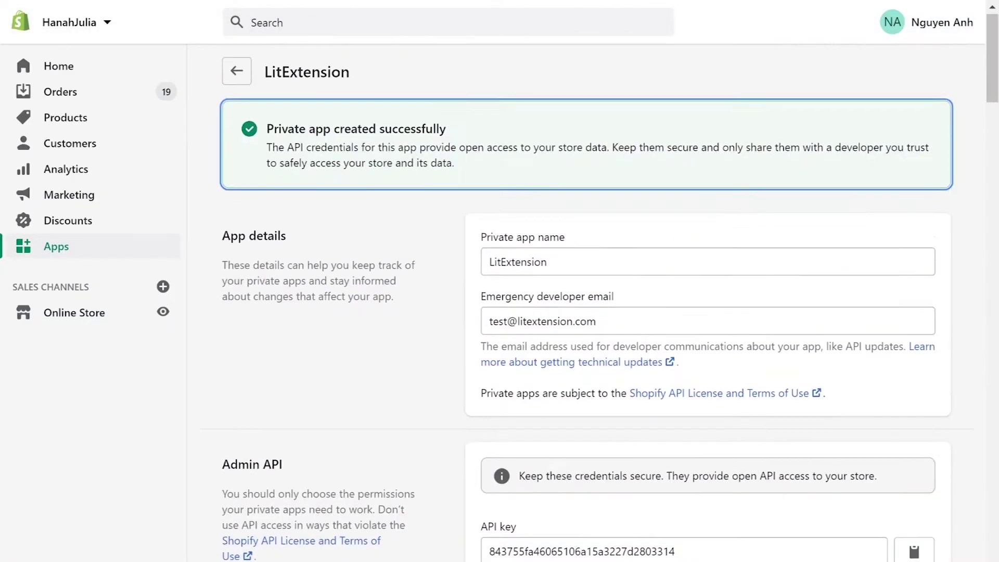
scroll(702, 364, down, 4)
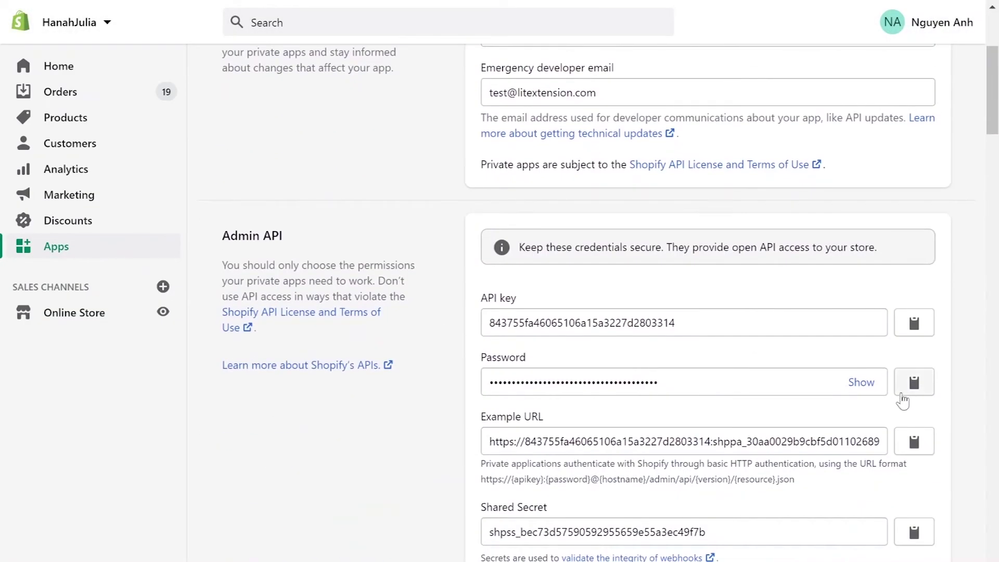
click(862, 383)
click(915, 383)
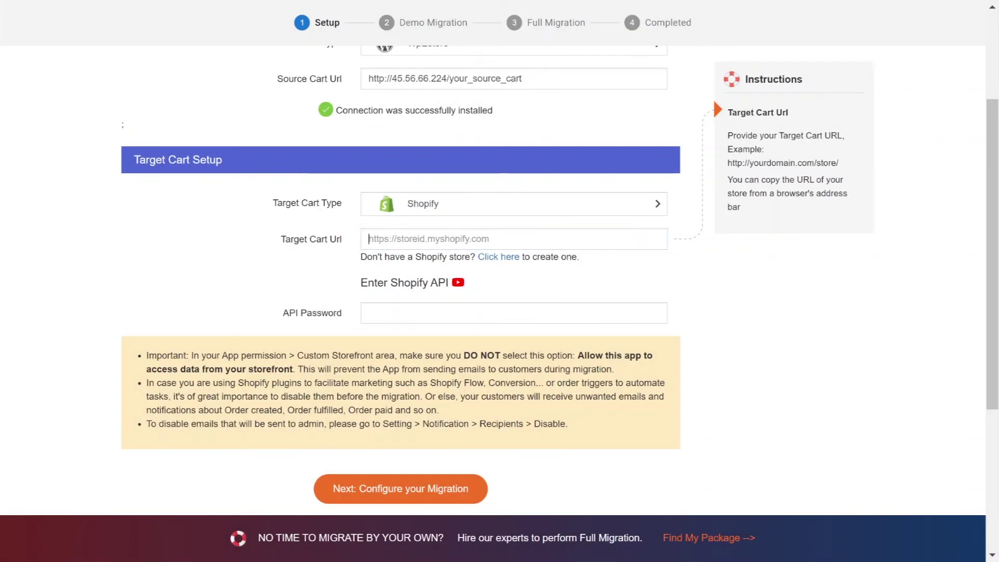
Paste the Shopify API password into API Password and proceed to migration configuration.
click(515, 313)
key(ctrl+v)
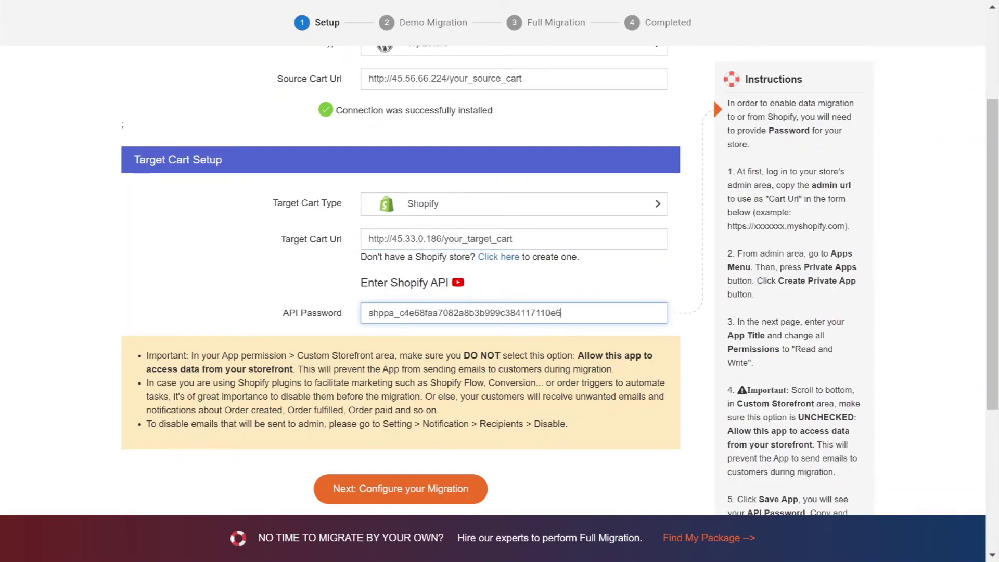
click(713, 98)
scroll(254, 288, down, 3)
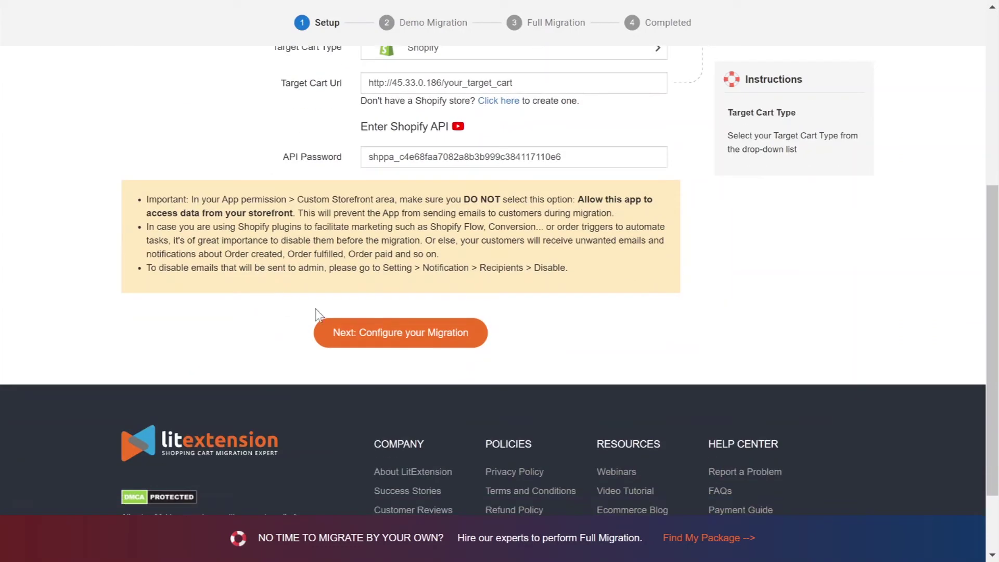
click(393, 333)
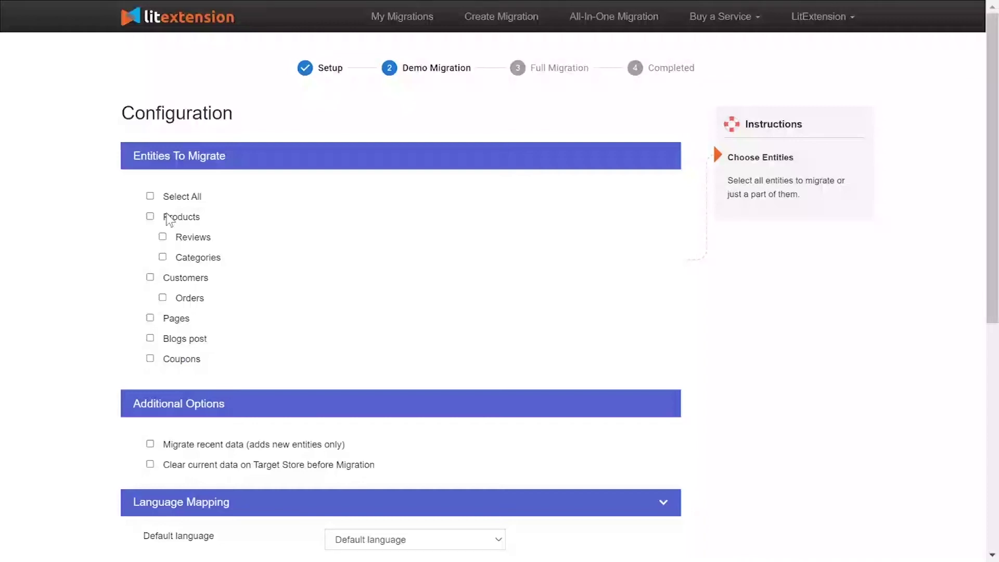
Select Products with Reviews and Categories, Customers with Orders, Pages and Blog posts.
click(169, 218)
click(172, 279)
click(173, 318)
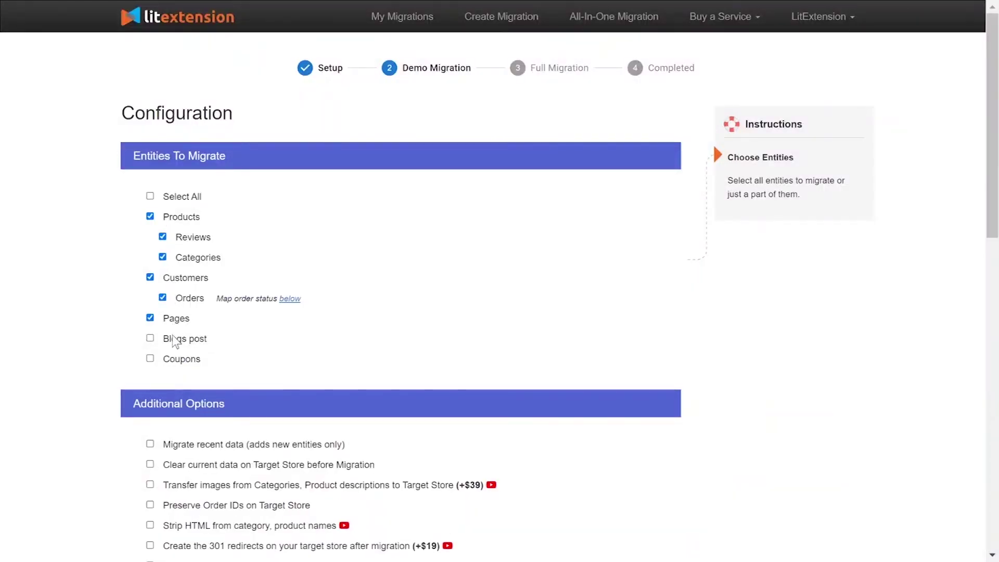
click(174, 340)
scroll(128, 215, down, 5)
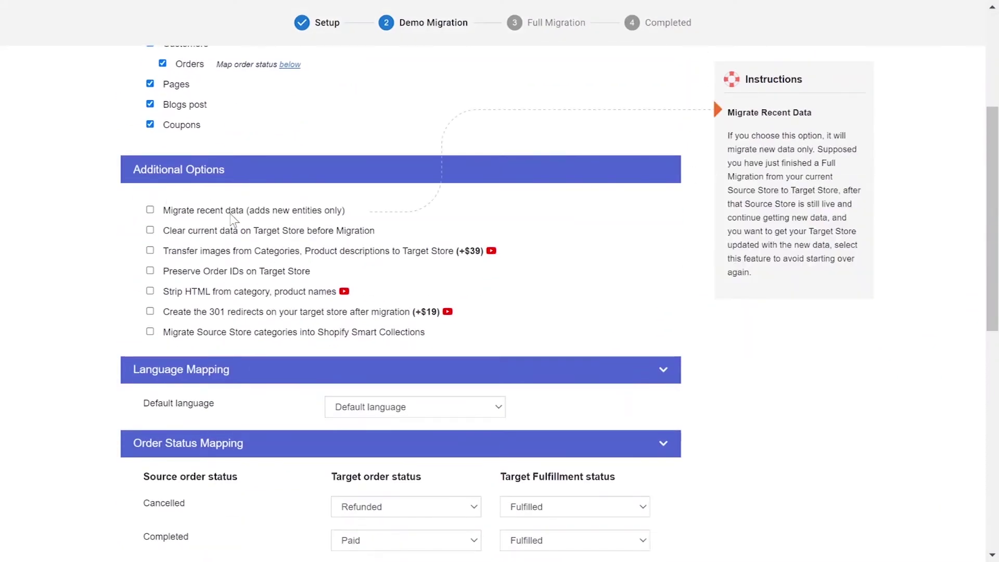
Preview the option help, and watch then close the 301 redirects and Strip HTML tutorials.
mouse_move(231, 238)
mouse_move(230, 257)
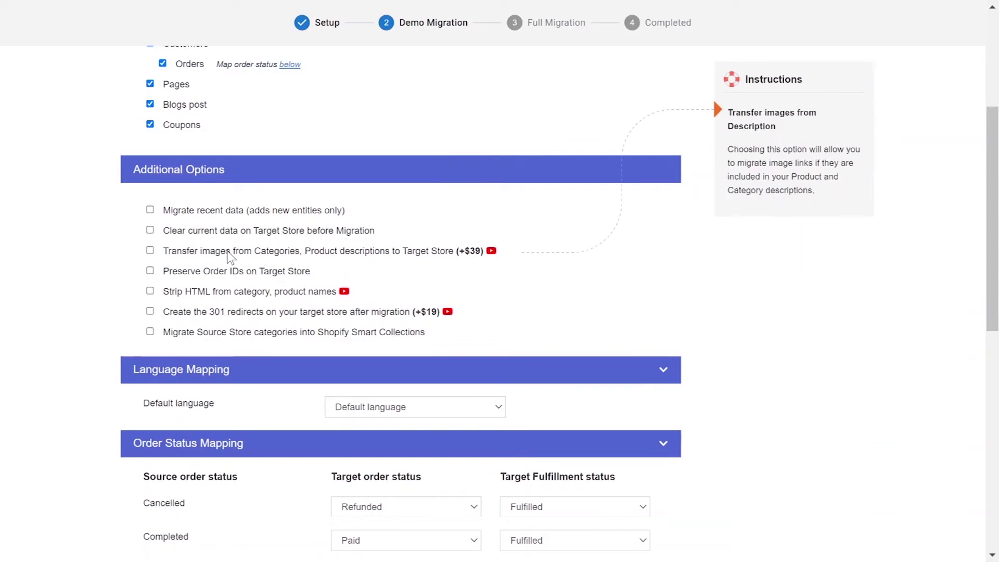
mouse_move(231, 276)
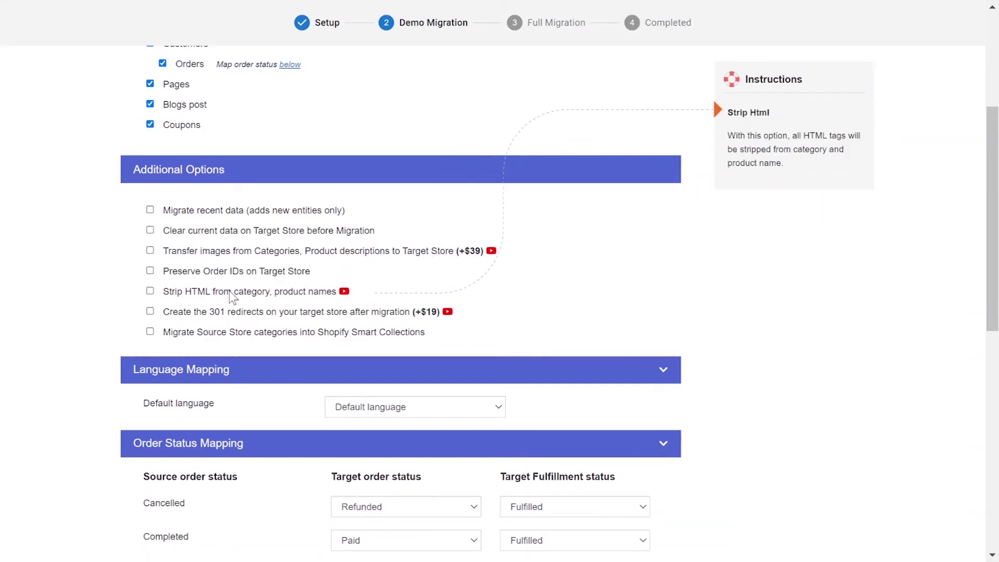
mouse_move(233, 311)
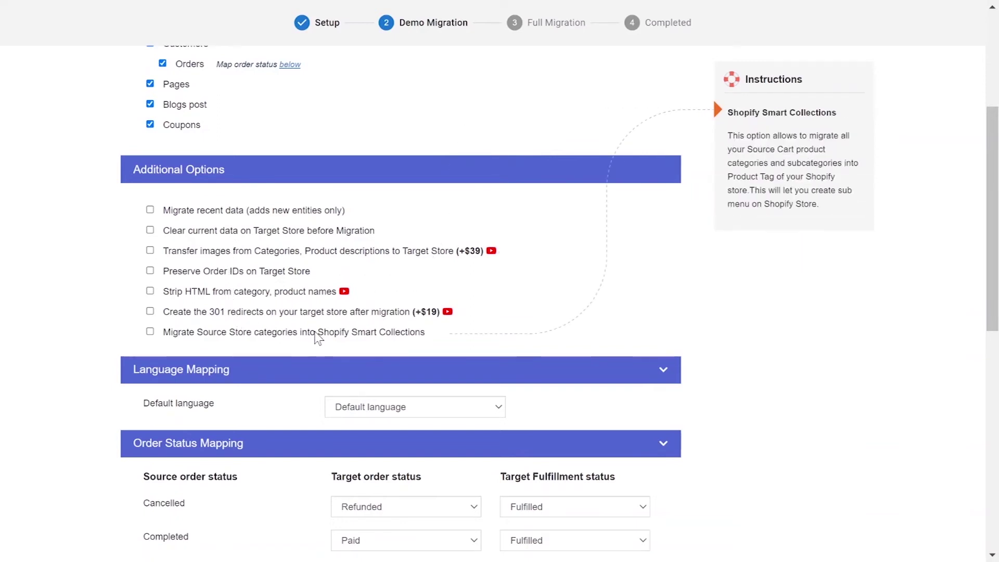
click(448, 312)
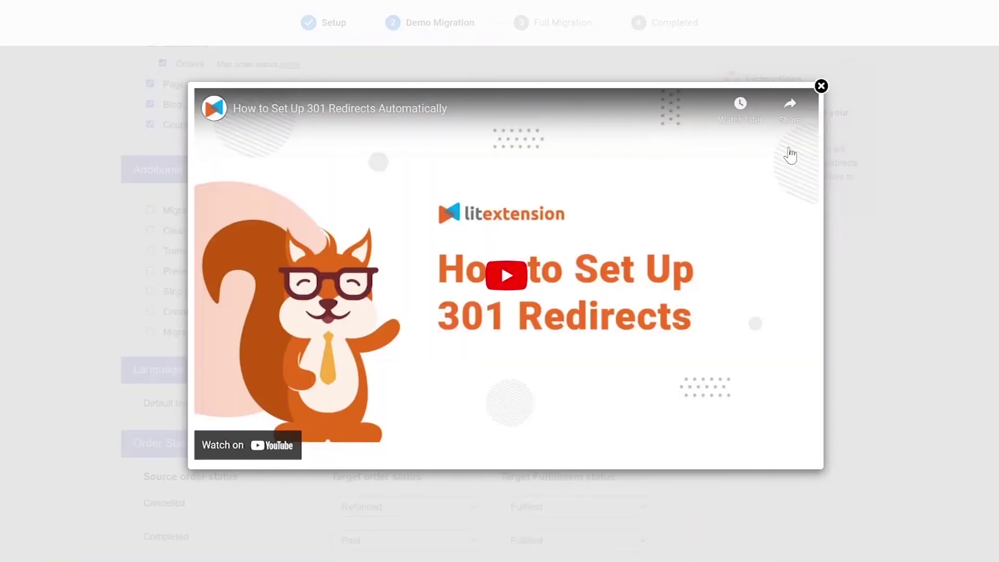
click(821, 87)
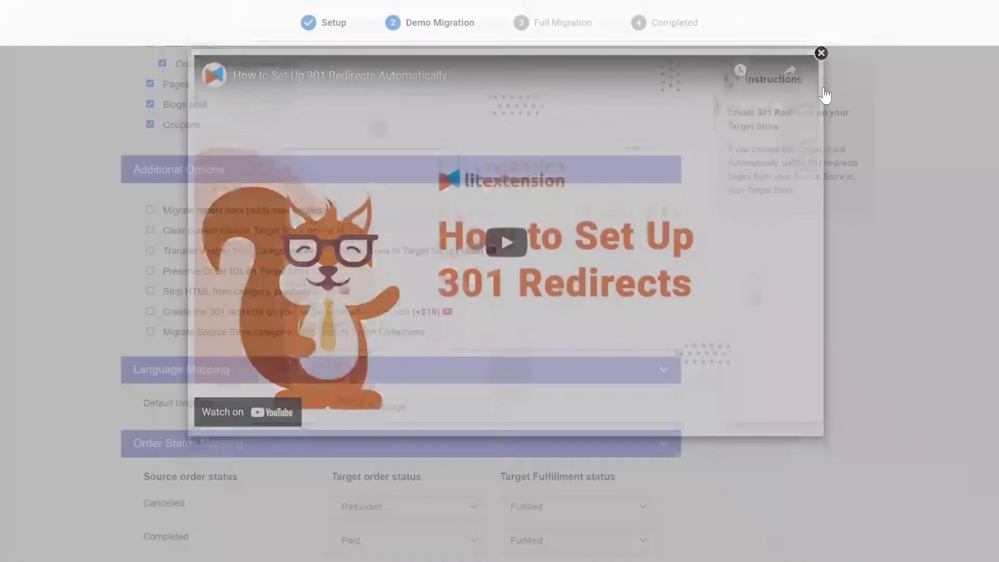
click(344, 292)
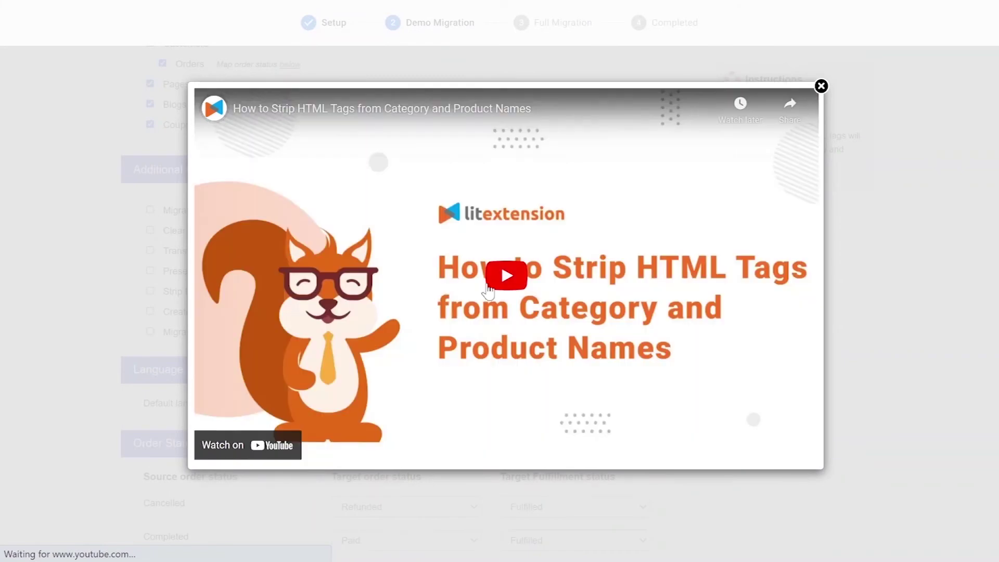
click(822, 86)
click(406, 272)
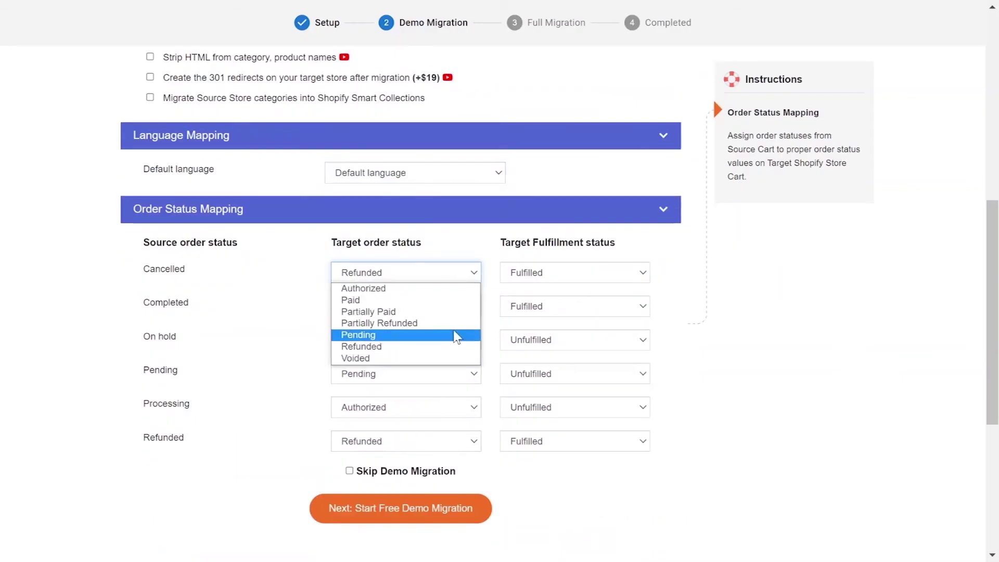
Map Cancelled orders to Unfulfilled, keep Completed as Fulfilled, and map On hold to Pending.
click(411, 345)
click(559, 272)
click(541, 285)
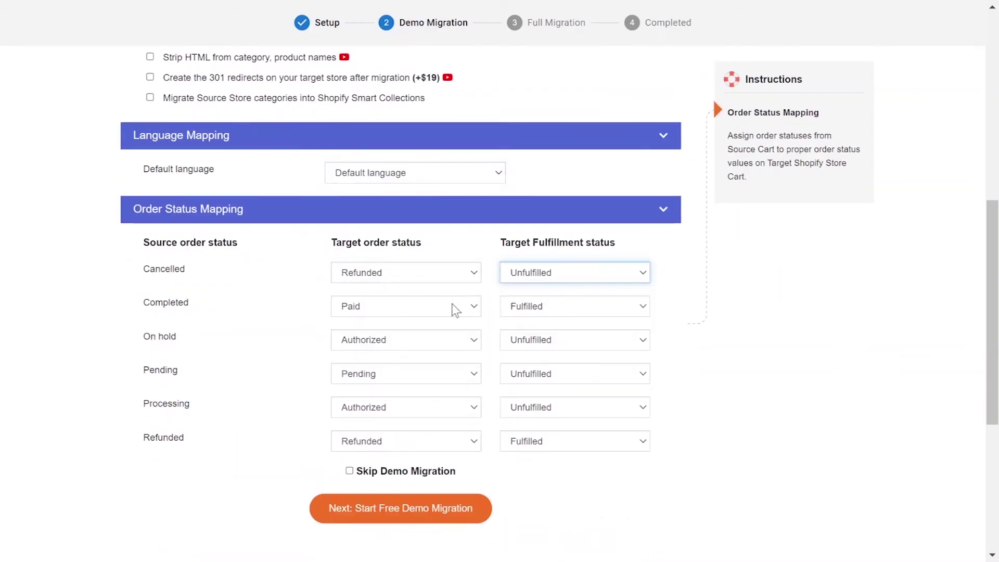
click(452, 307)
click(560, 307)
click(432, 345)
click(433, 344)
click(365, 402)
click(573, 339)
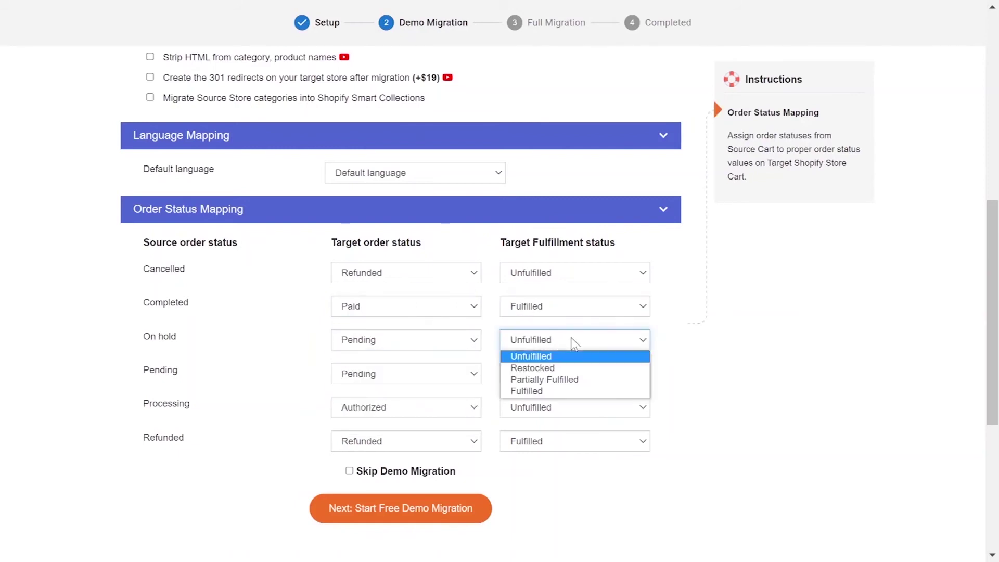
click(562, 356)
Keep Pending as Pending, set Processing to Partially Fulfilled, and enable Skip Demo Migration.
click(416, 374)
click(419, 436)
click(573, 374)
click(546, 390)
click(465, 408)
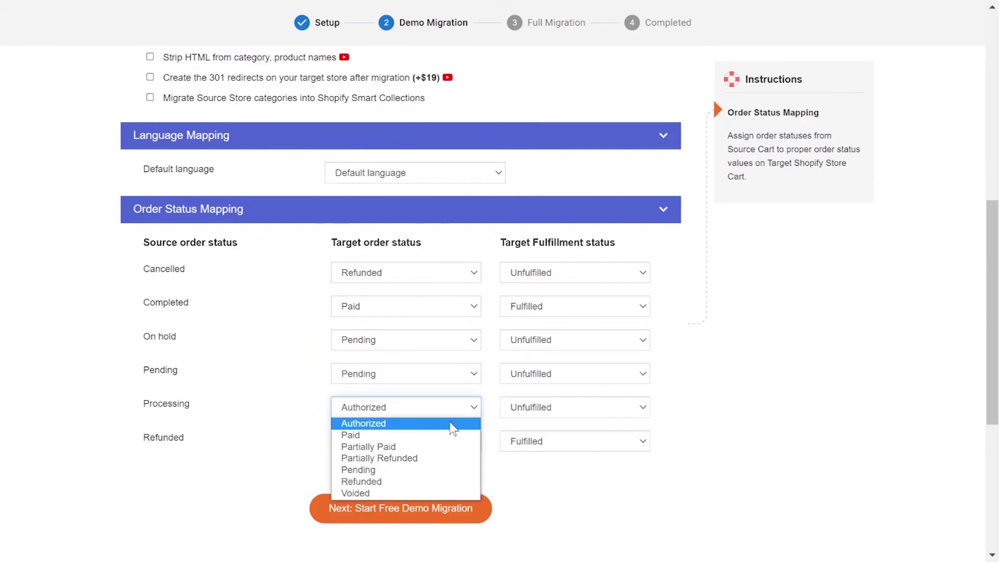
click(457, 417)
click(573, 407)
click(544, 447)
click(572, 441)
scroll(531, 468, down, 2)
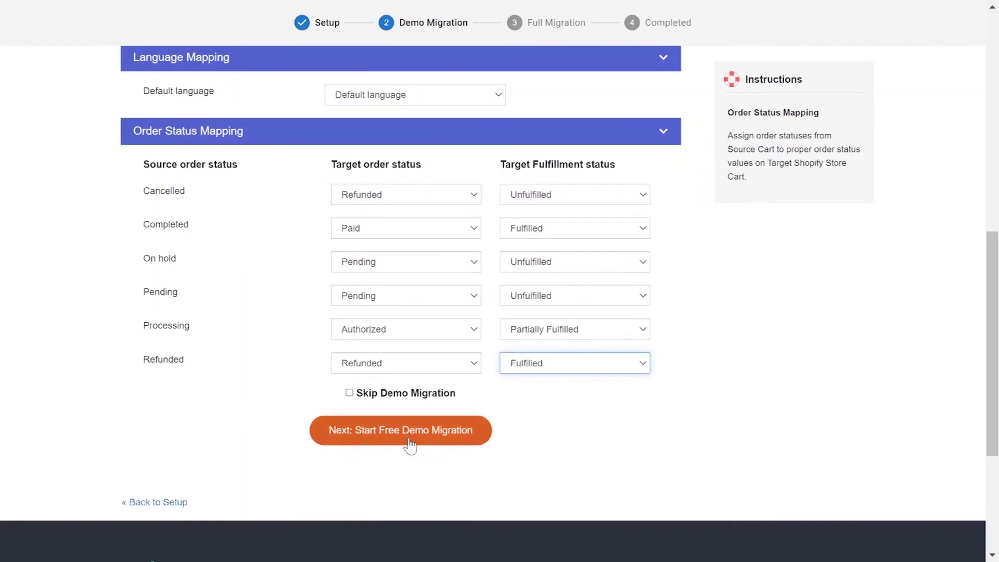
click(349, 393)
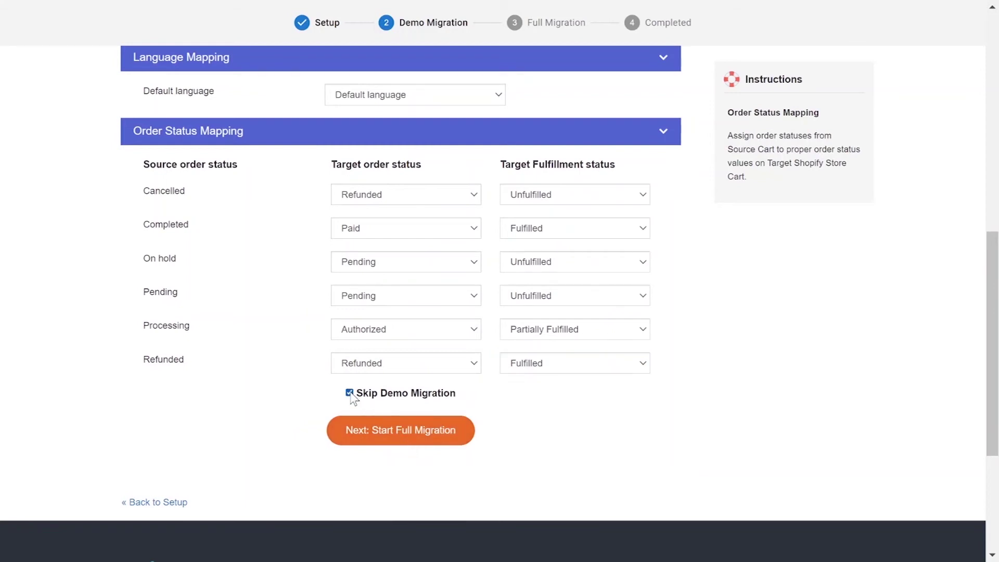
Start the full WpEstore-to-Shopify migration, then scroll down the Contact us page to its support form.
click(373, 445)
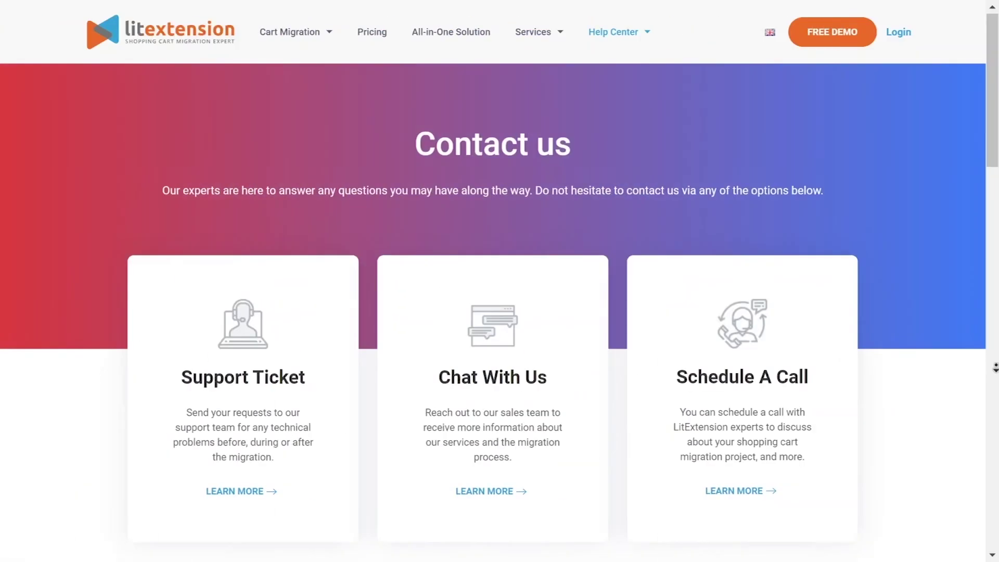
scroll(995, 379, down, 3)
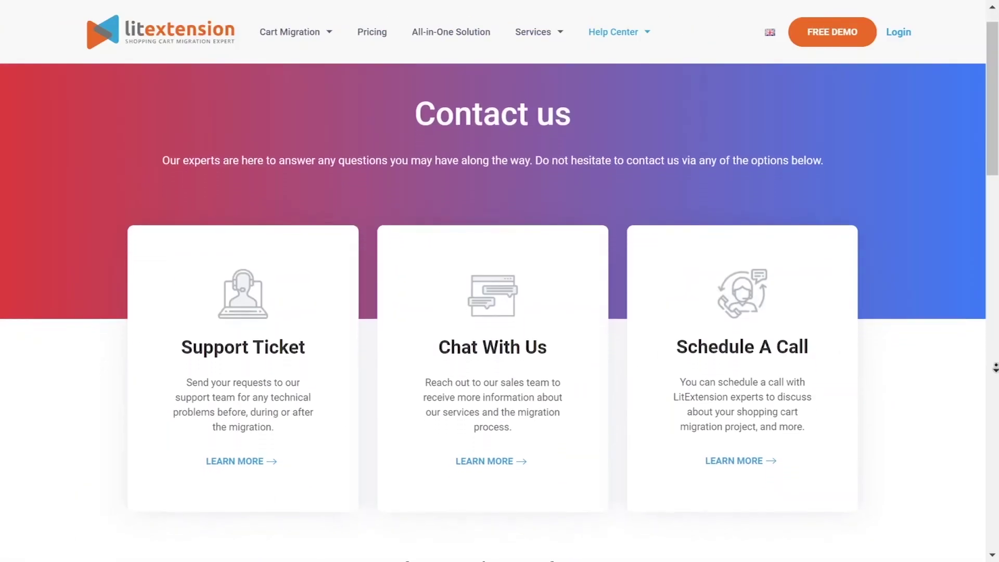
scroll(995, 378, down, 5)
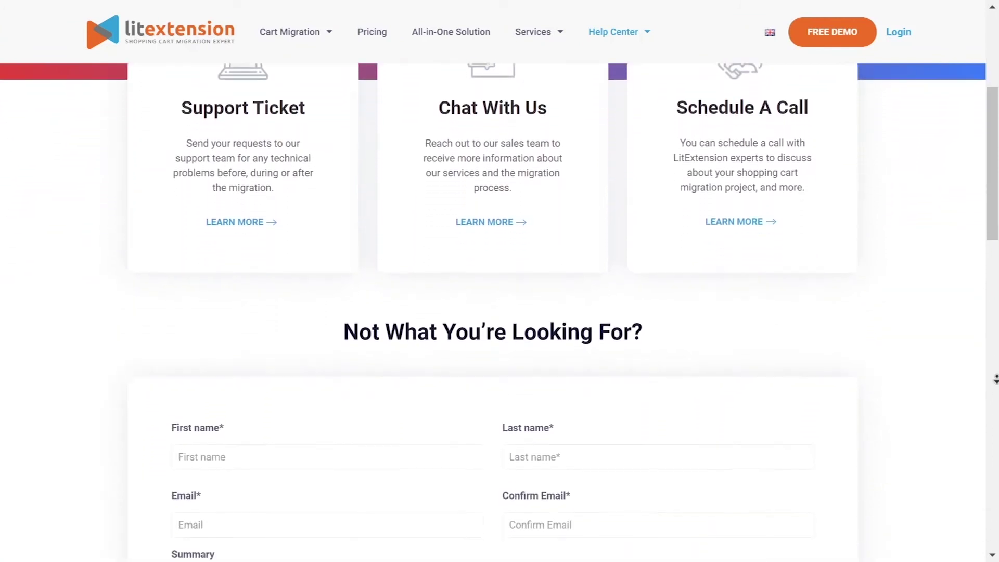
scroll(995, 379, down, 4)
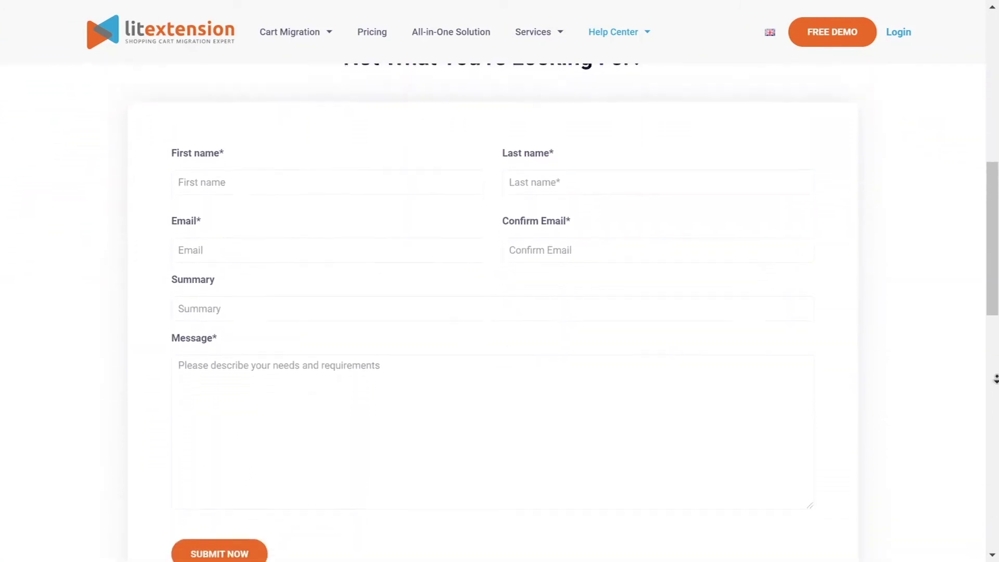